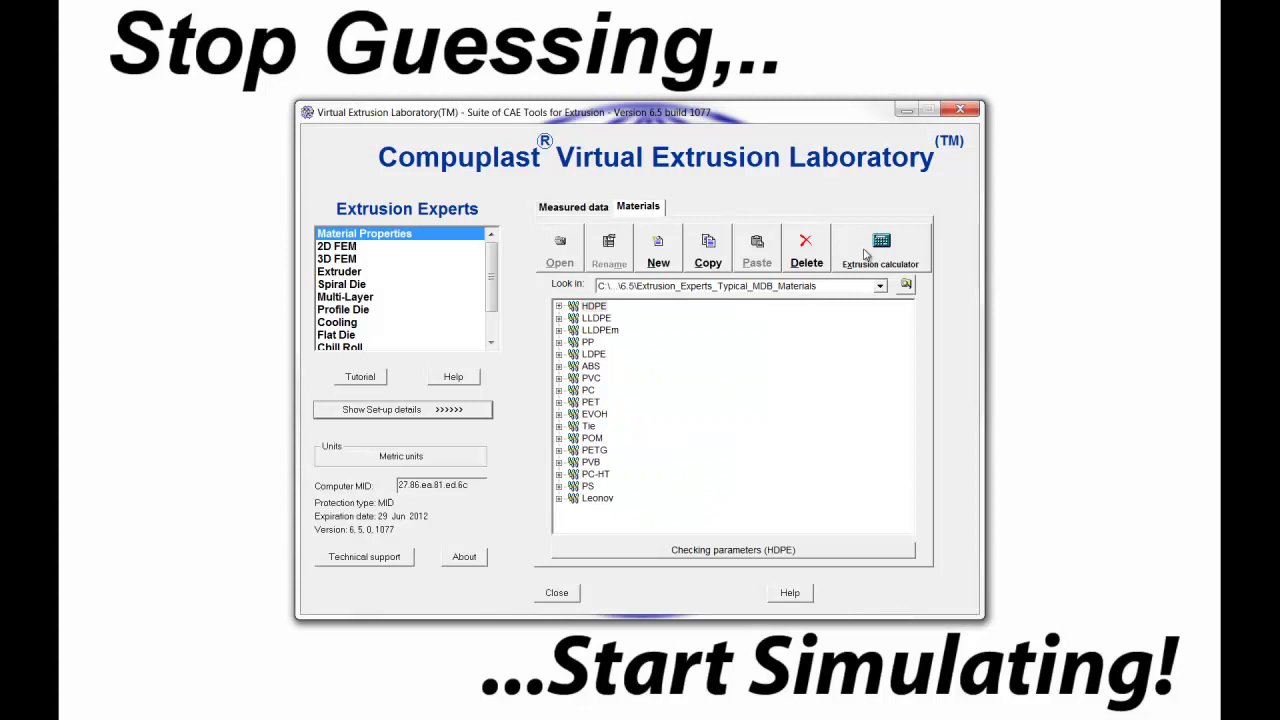
Open the Extrusion Calculator and read help on annular, tube, plate, cable coating and converging flows.
left_click(866, 255)
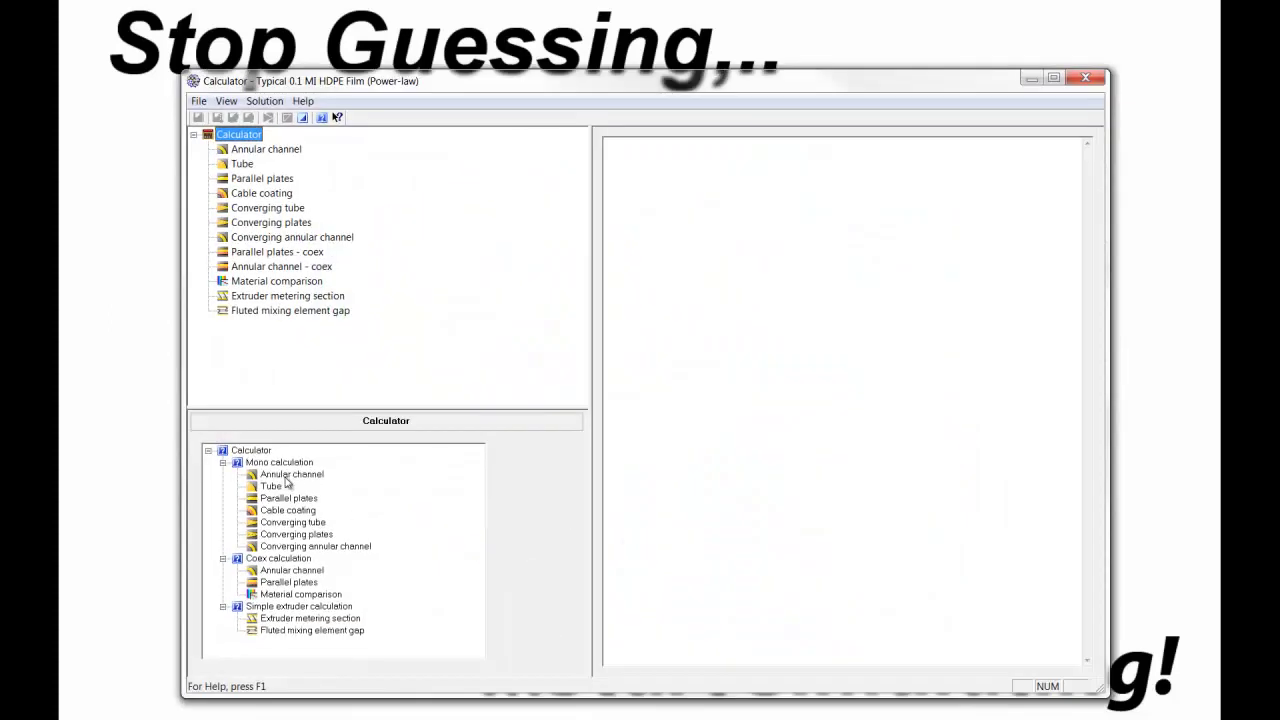
left_click(287, 477)
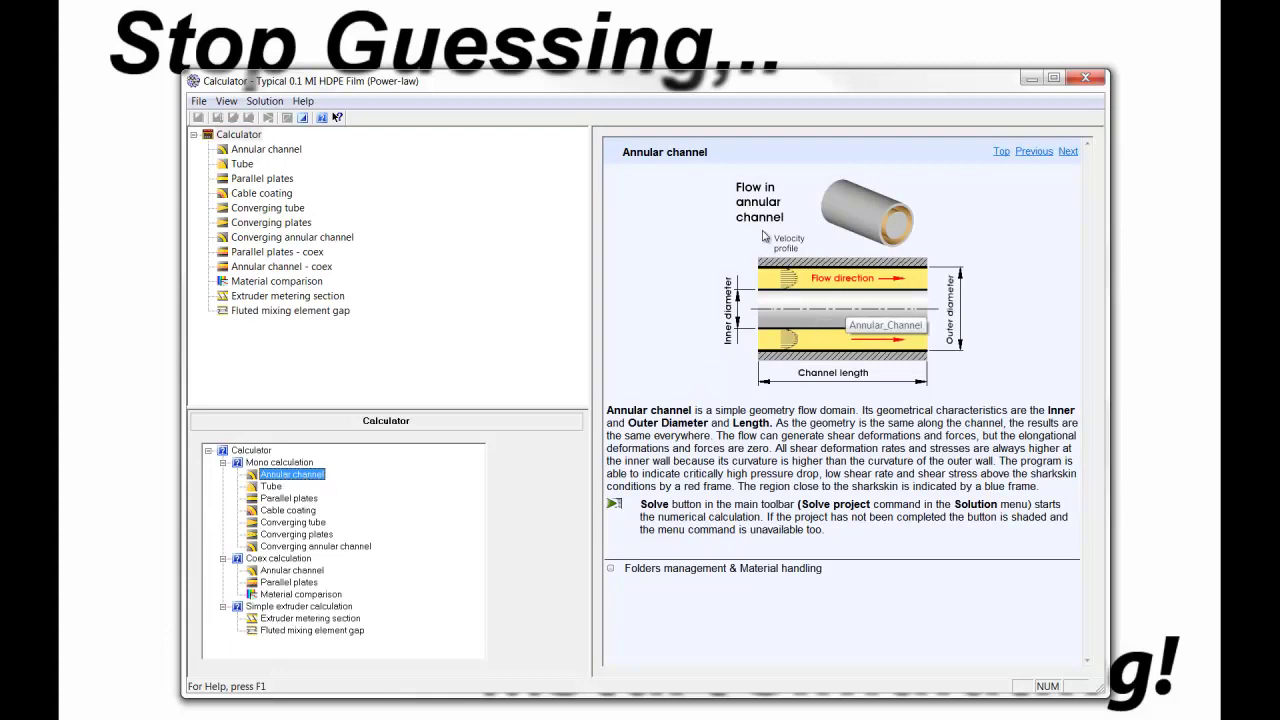
left_click(272, 487)
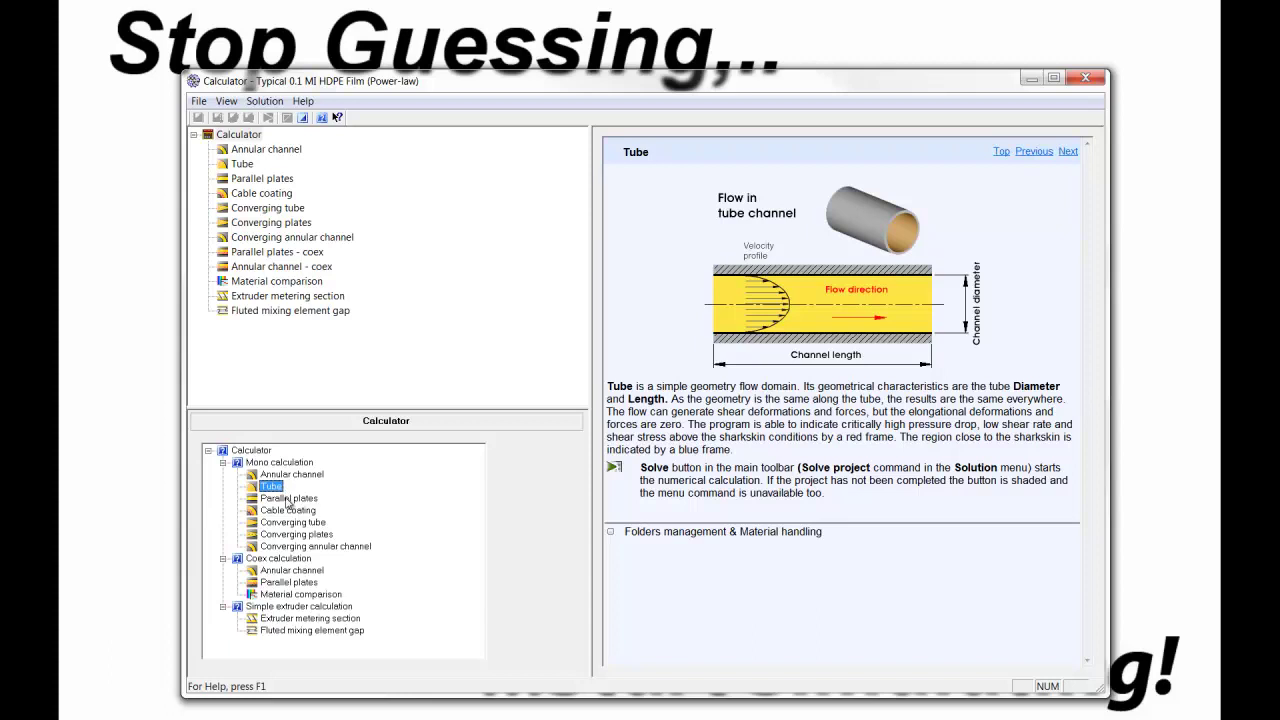
left_click(288, 499)
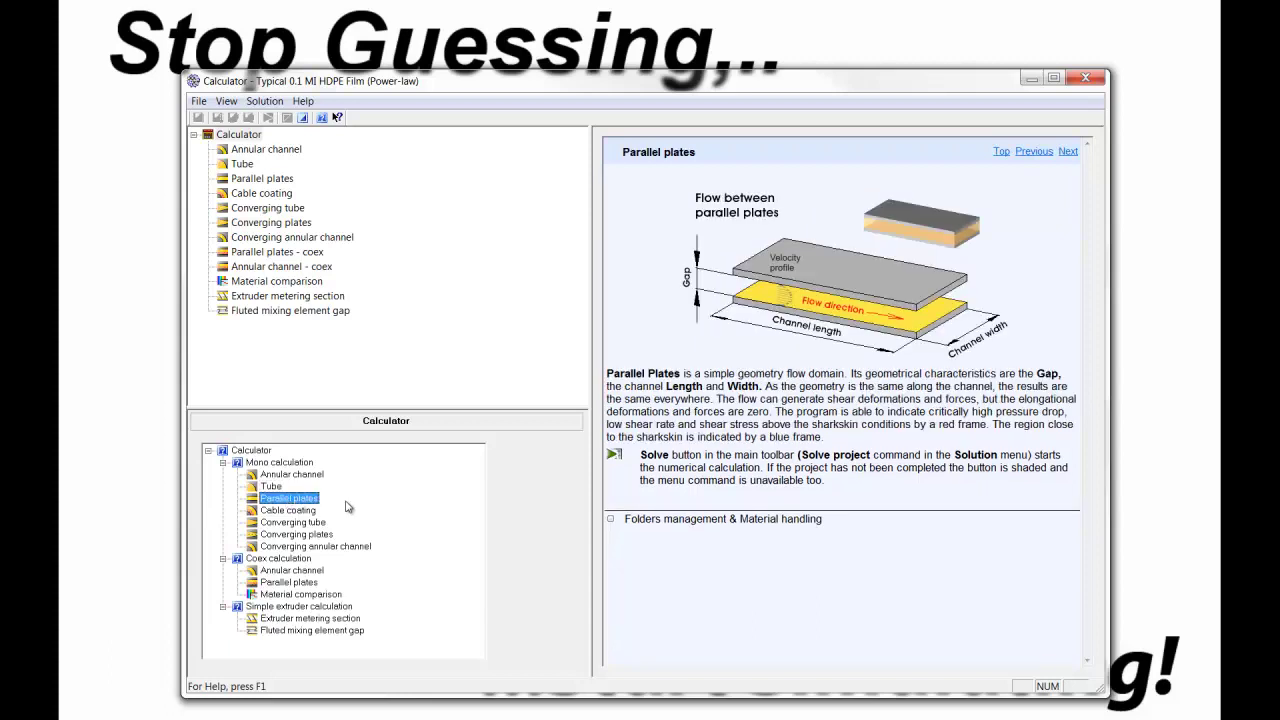
left_click(290, 510)
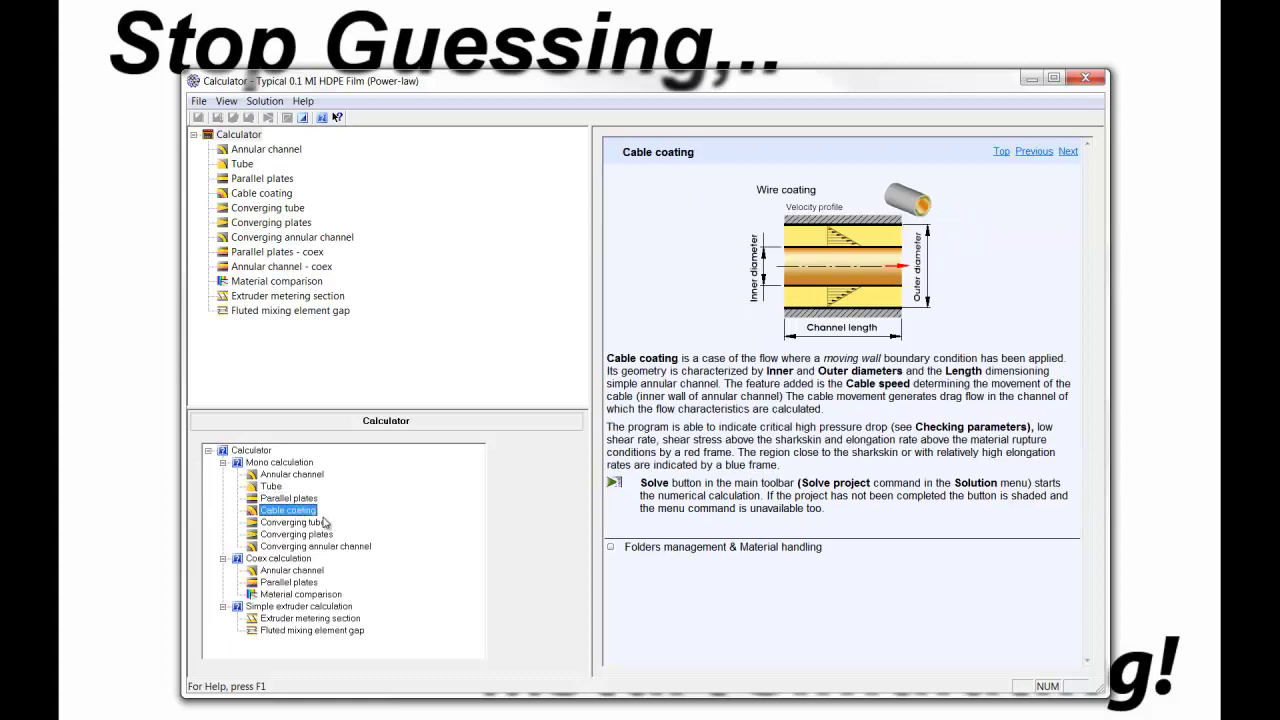
left_click(318, 524)
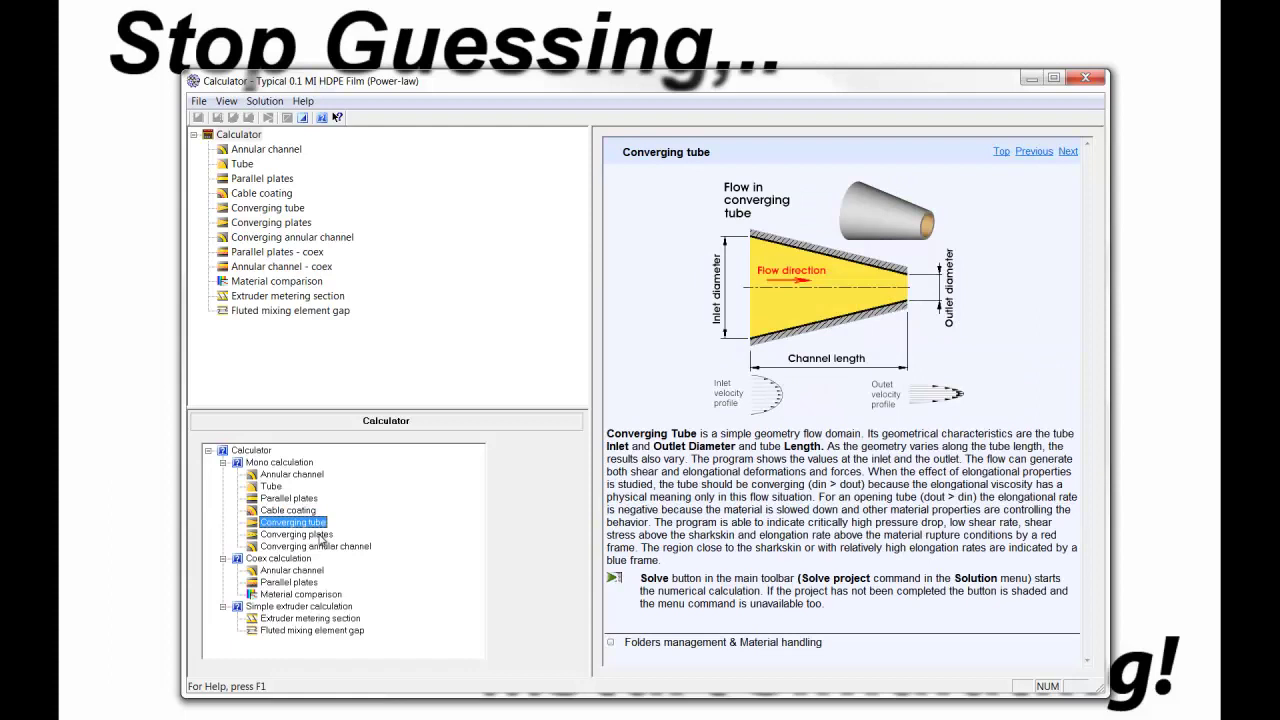
left_click(320, 535)
left_click(323, 547)
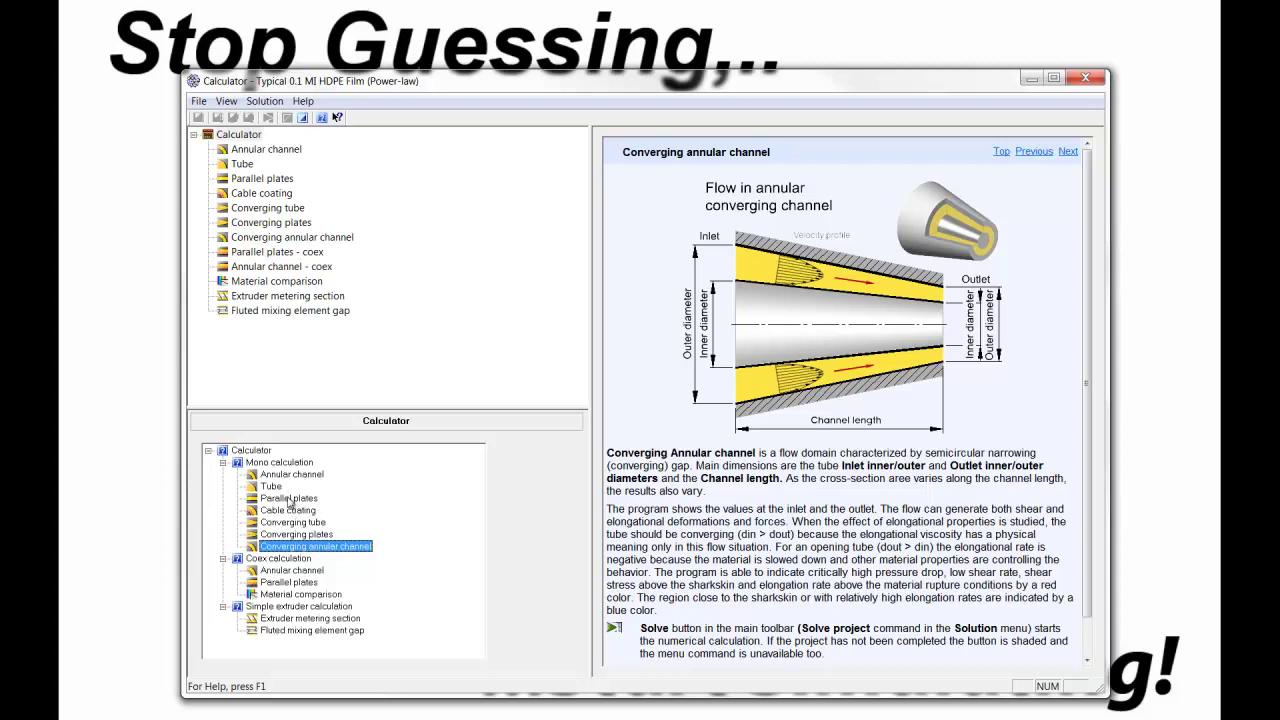
Read help on annular and parallel-plate coextrusion, material comparison, metering section and fluted mixing gap.
left_click(292, 570)
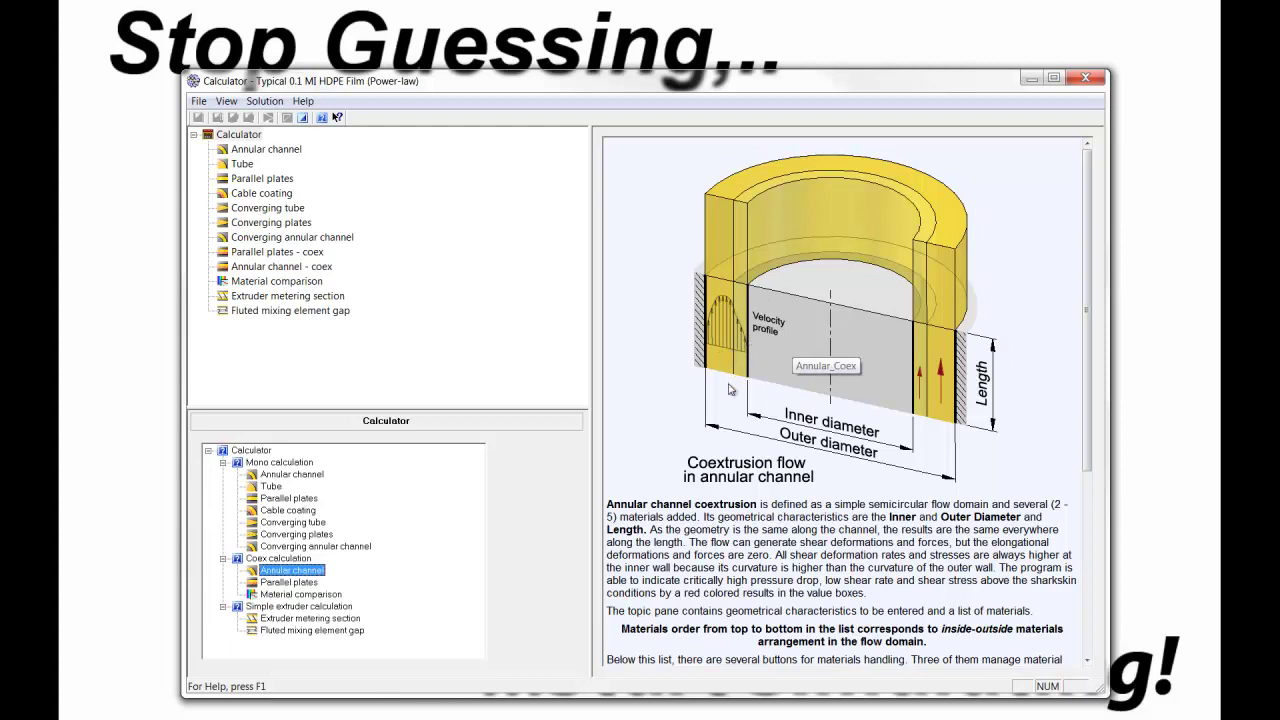
left_click(314, 584)
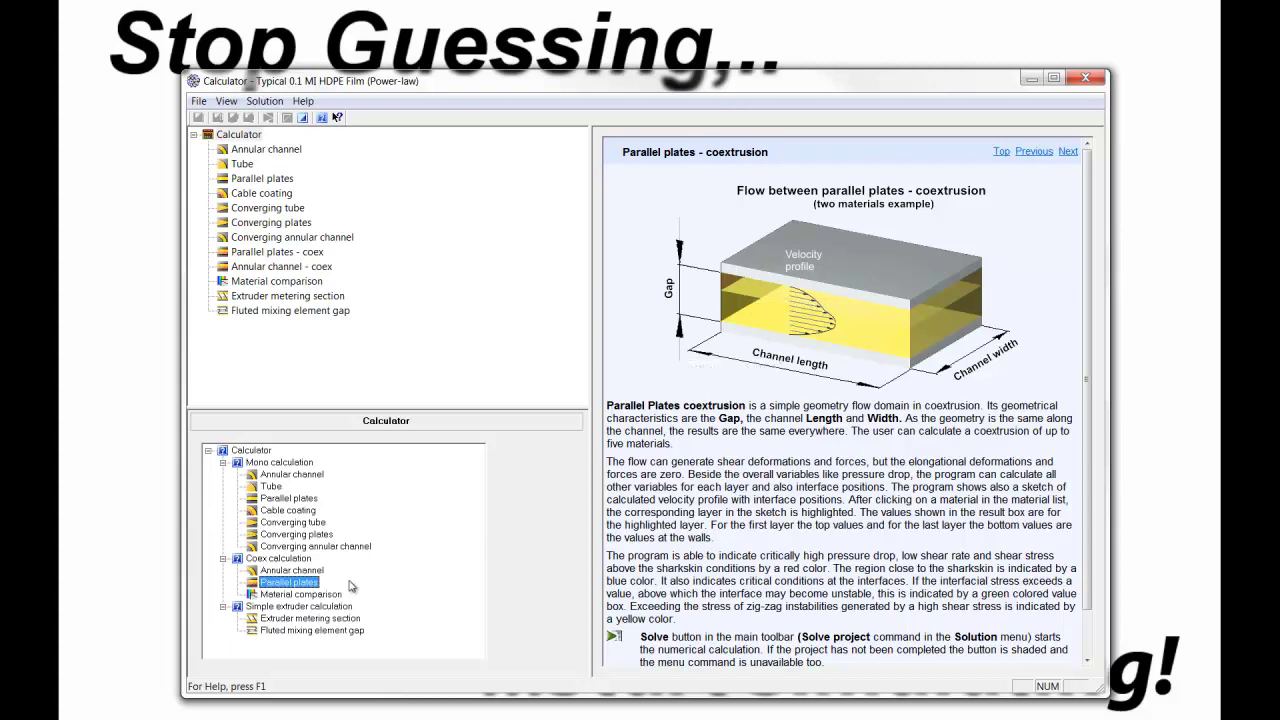
left_click(283, 595)
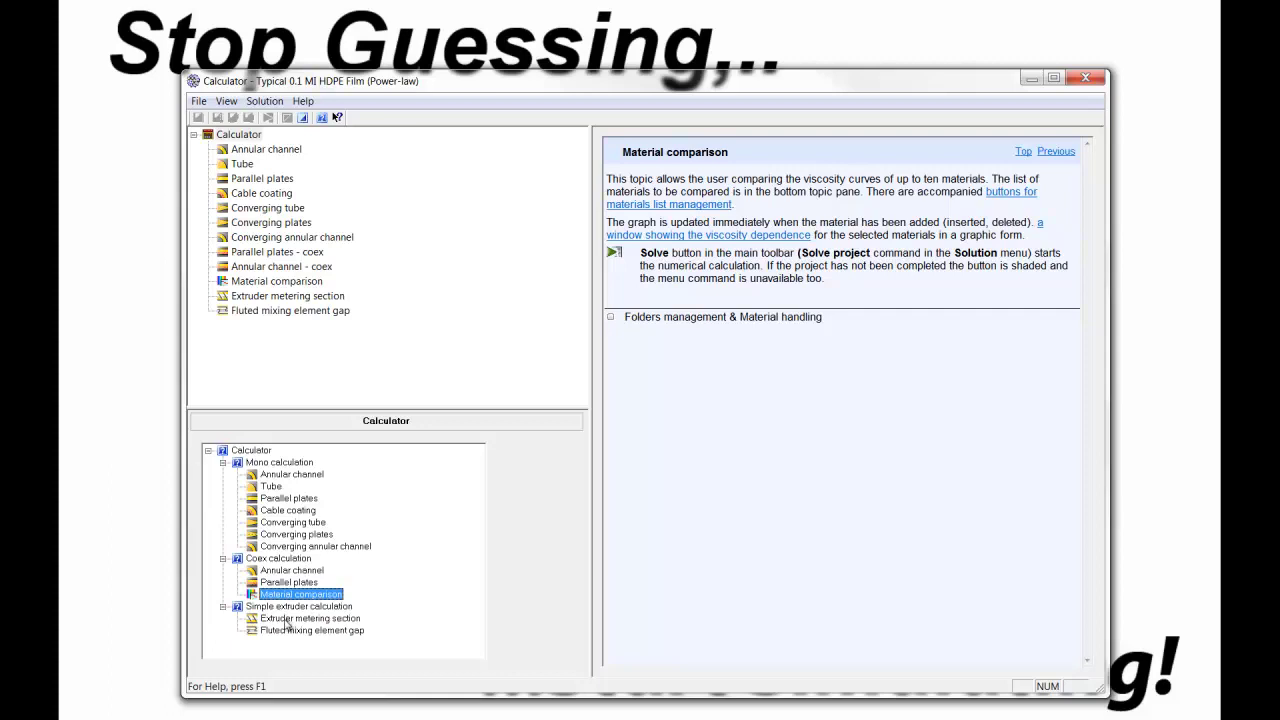
left_click(287, 620)
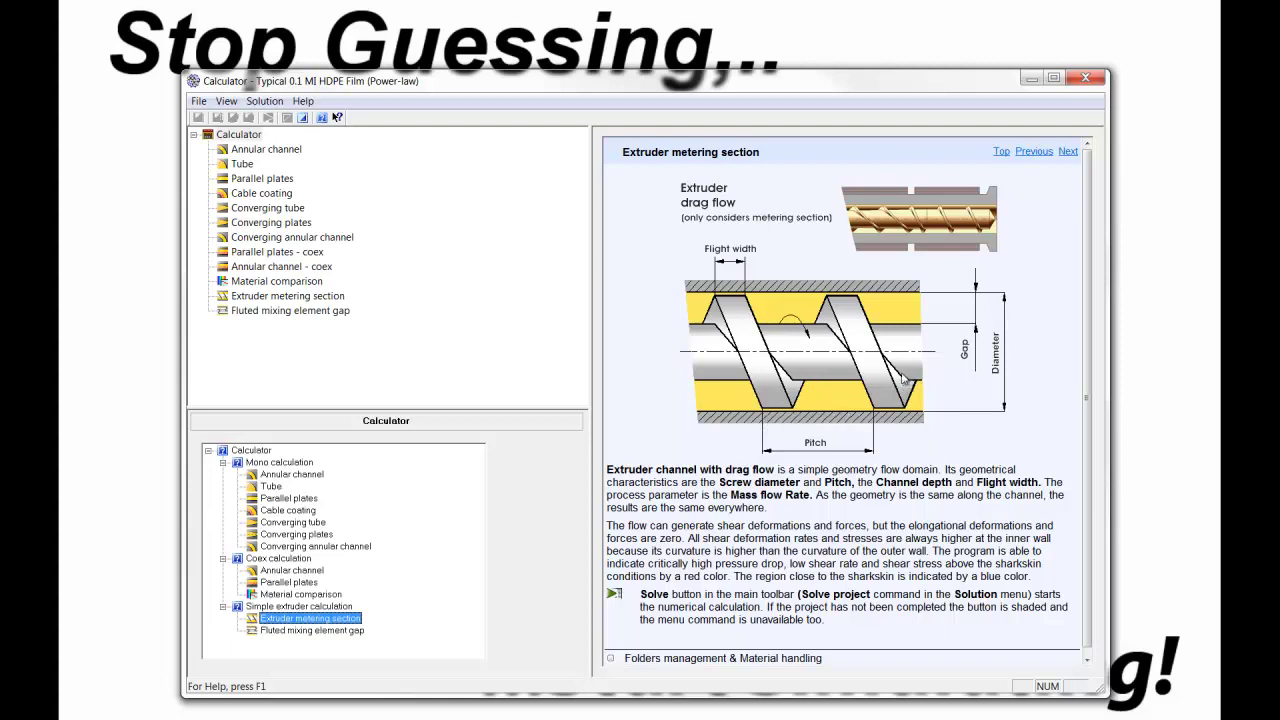
left_click(337, 631)
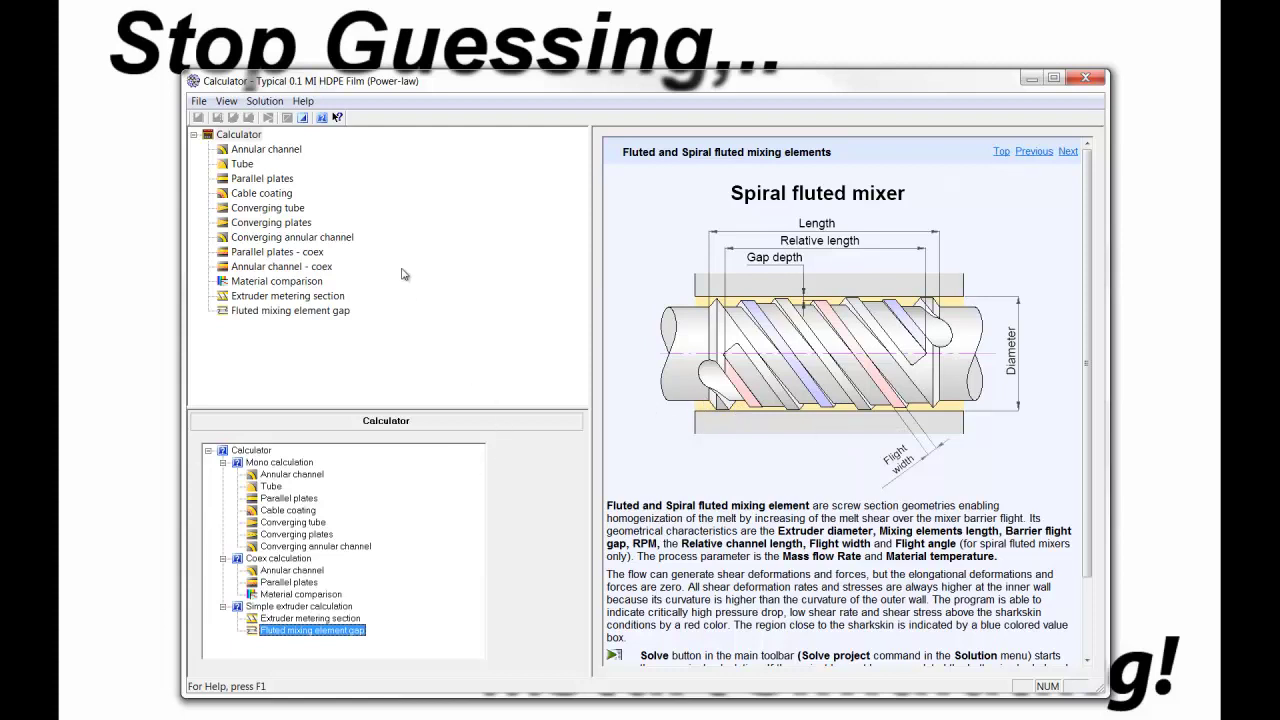
Start a Tube calculation and set Typical LLDPE 1 MI (Cross) as the project material.
left_click(240, 164)
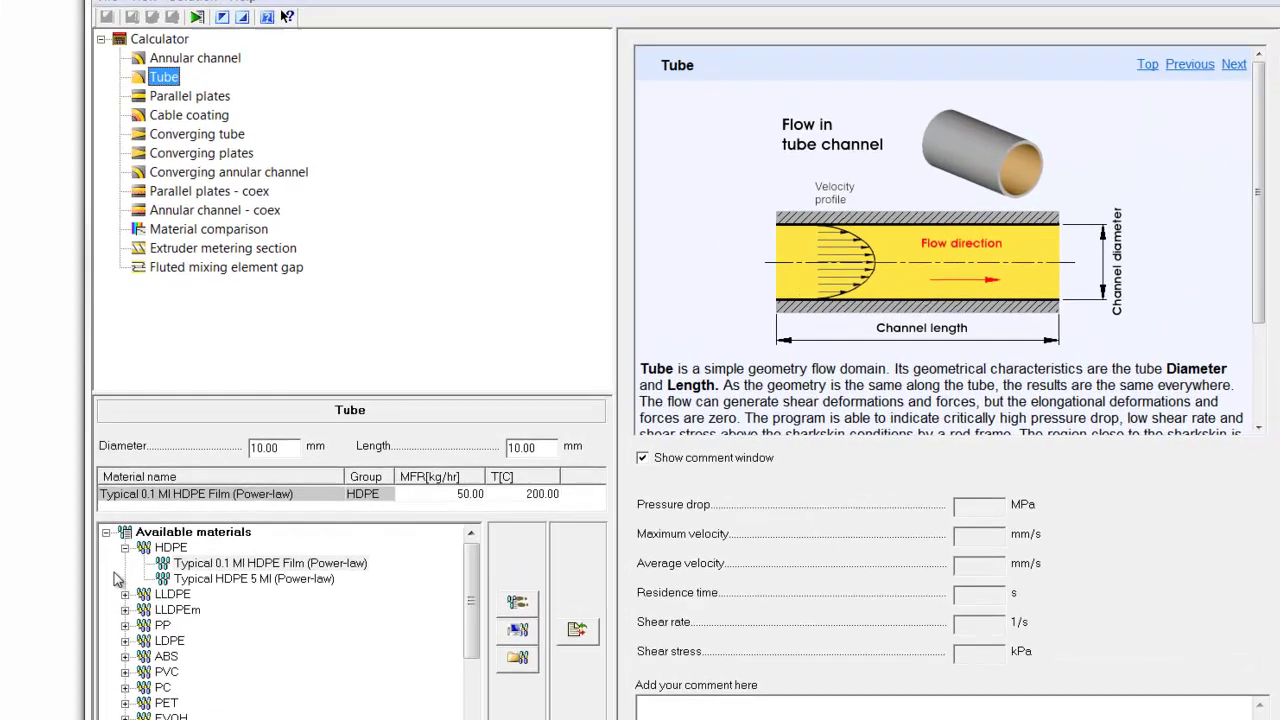
left_click(125, 594)
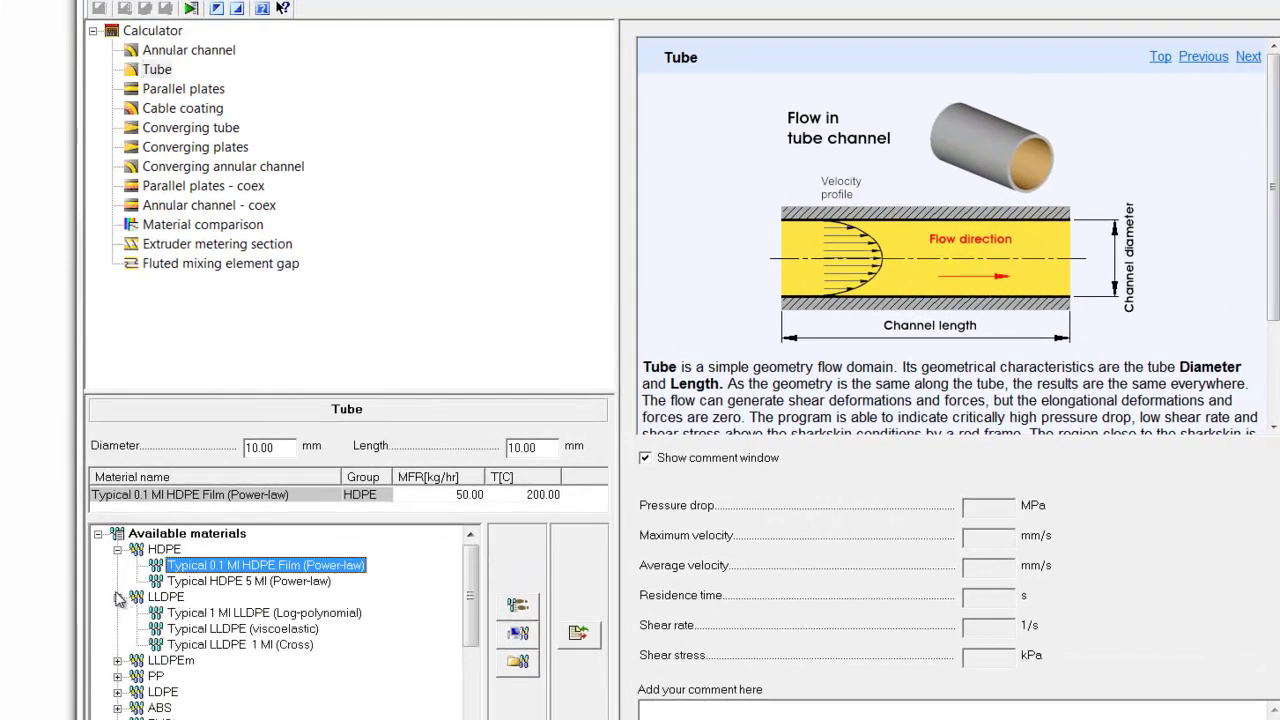
left_click(185, 646)
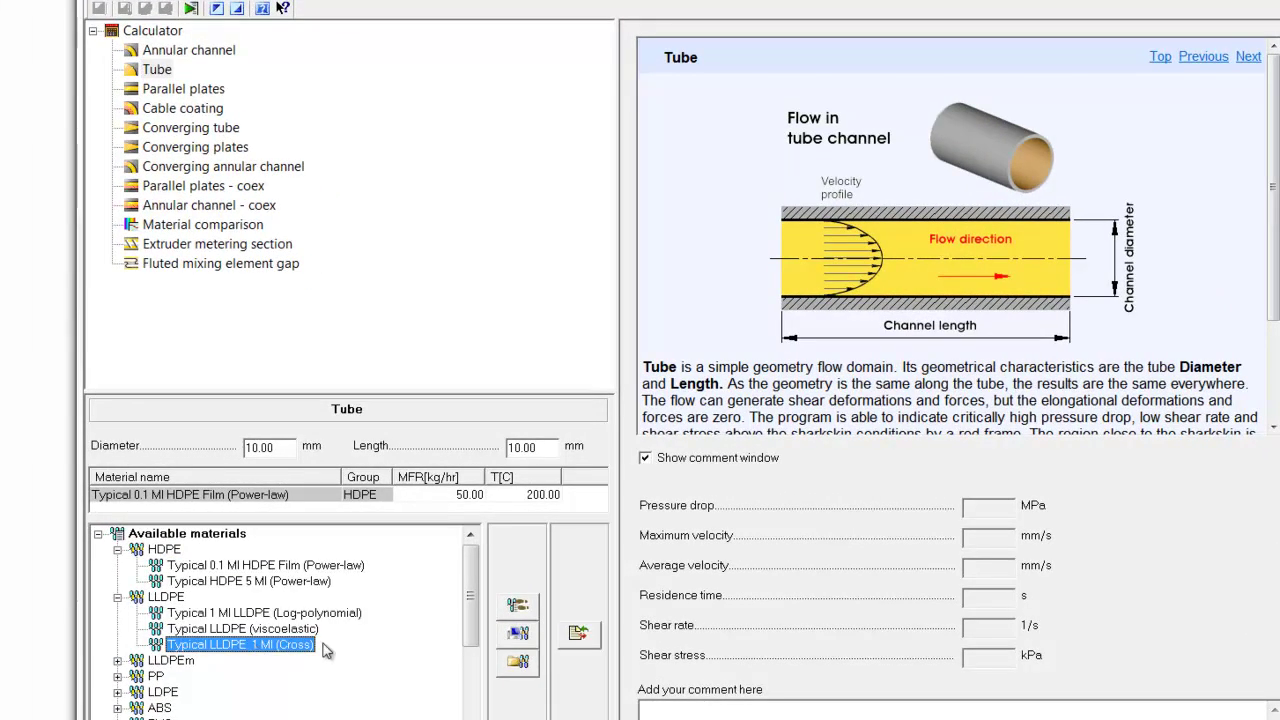
left_click(584, 636)
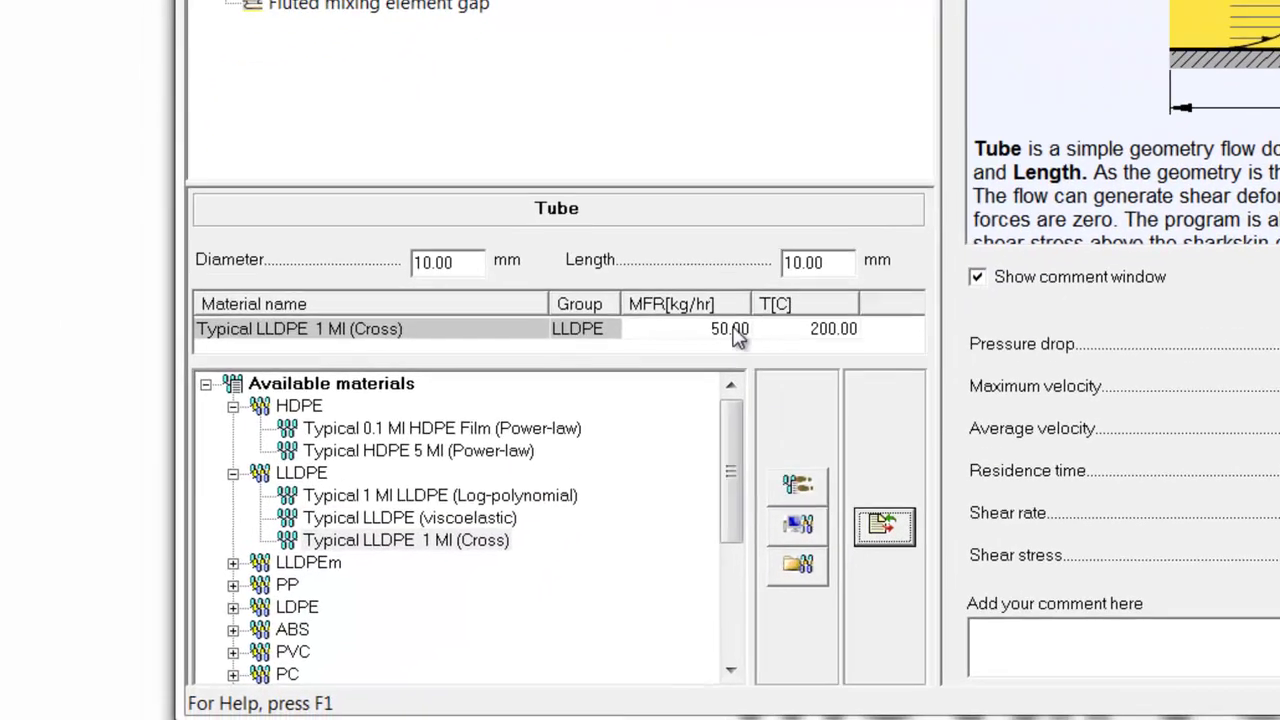
Set the mass flow rate to 100 kg/hr and the melt temperature to 210 °C.
double_click(474, 495)
type("1.00")
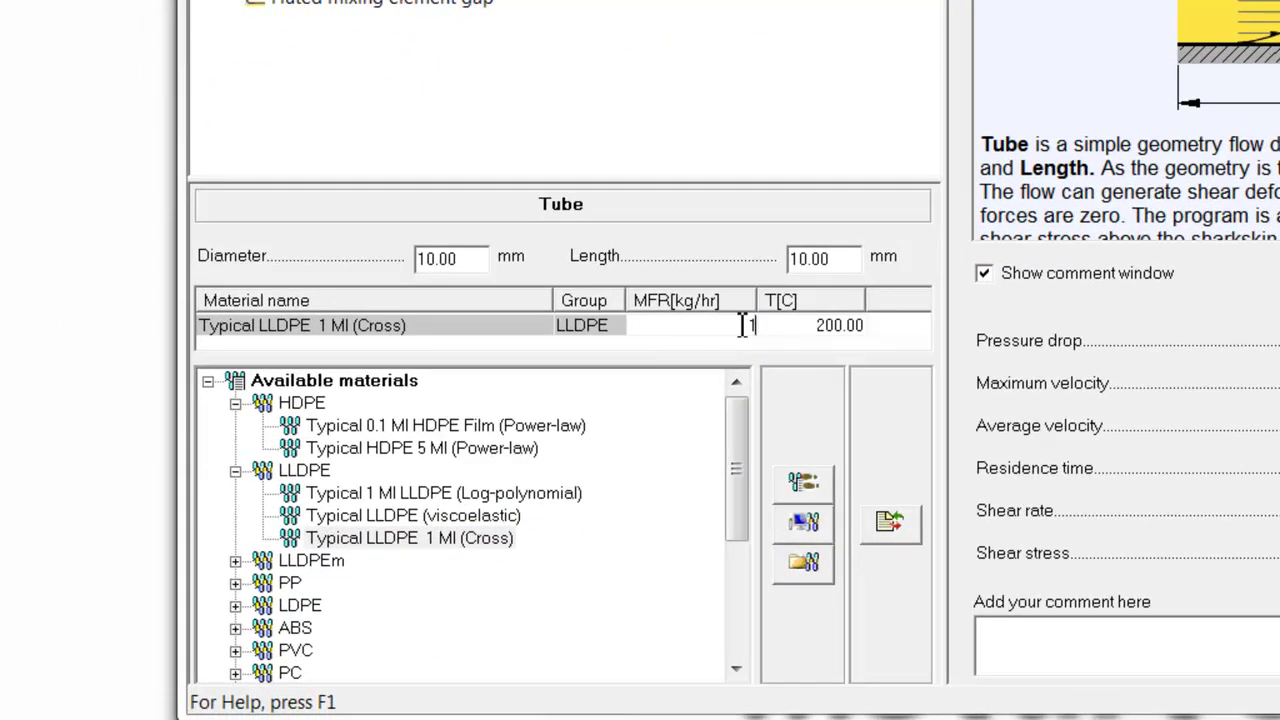
key("Return")
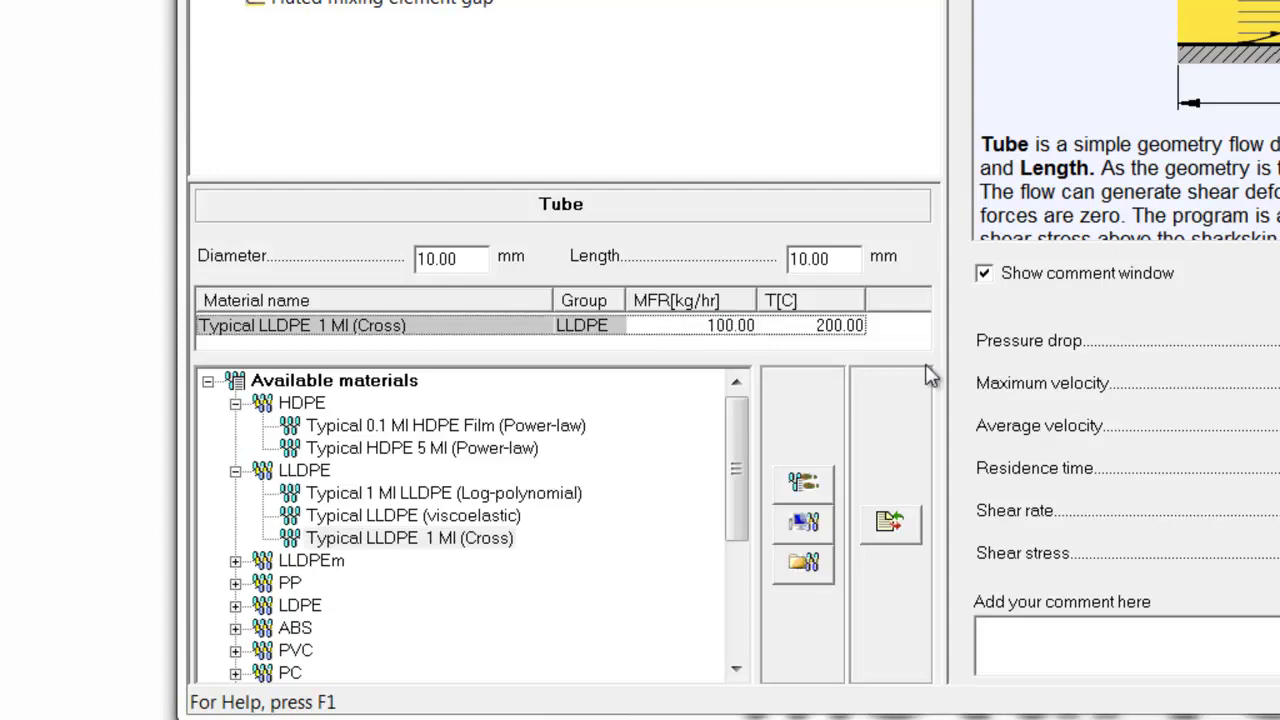
double_click(846, 325)
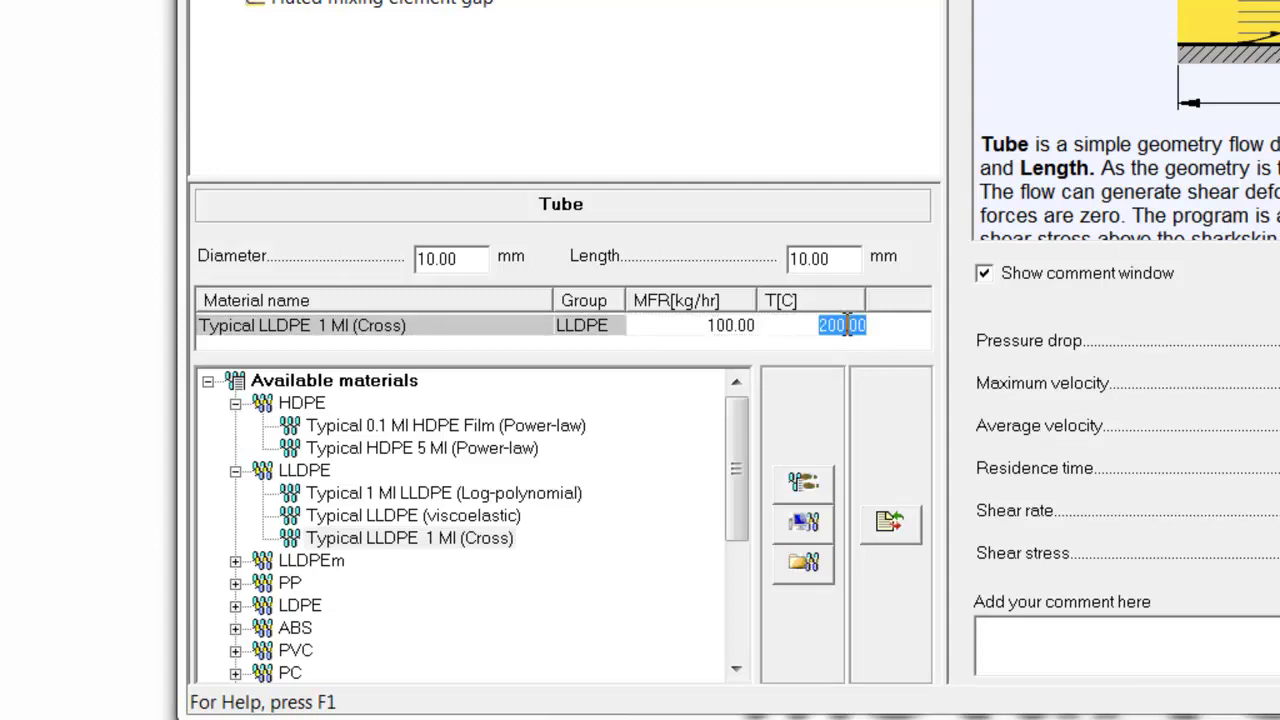
type("210")
key("Return")
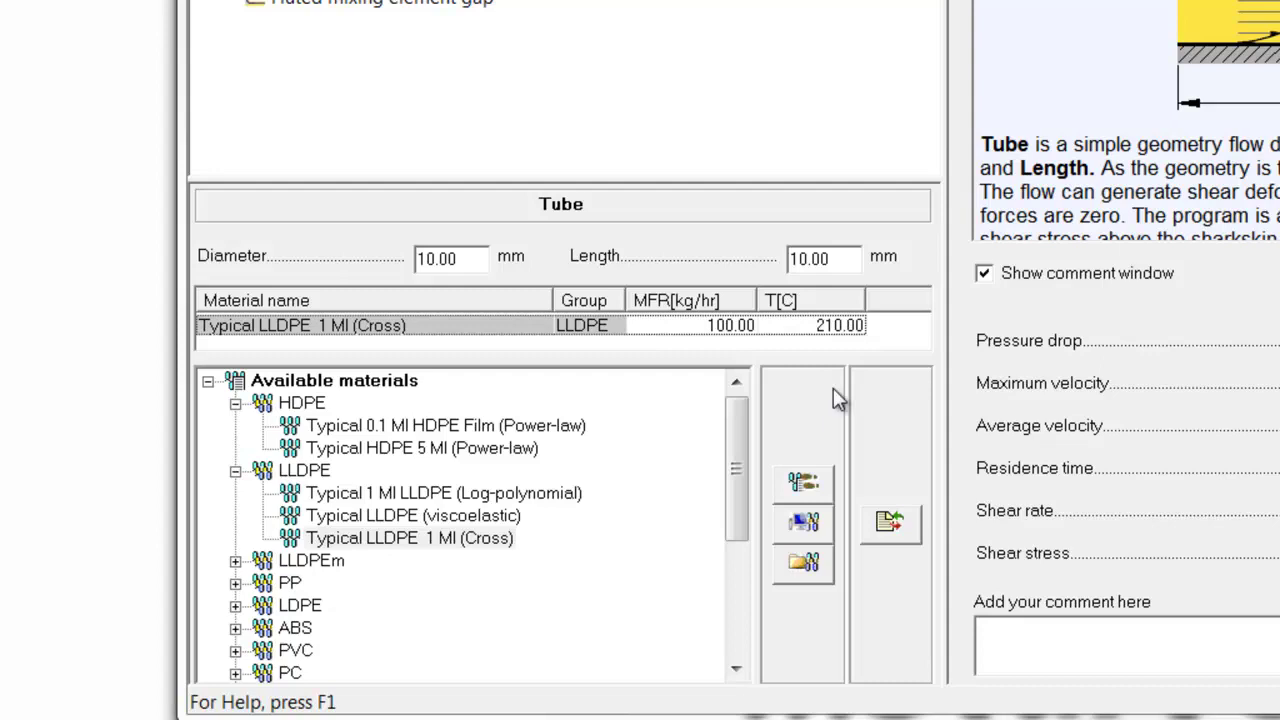
Set the tube length to 400 mm and the diameter to 50 mm.
left_click_drag(848, 260, 775, 262)
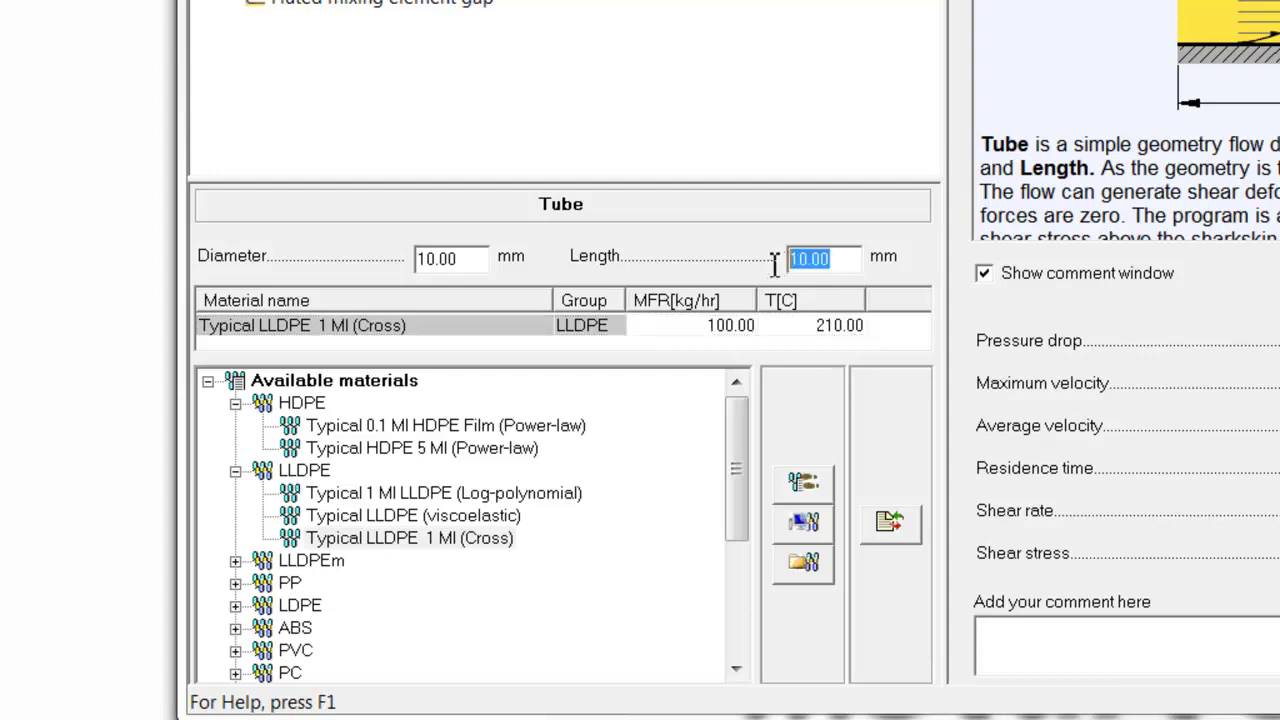
type("400")
key("Return")
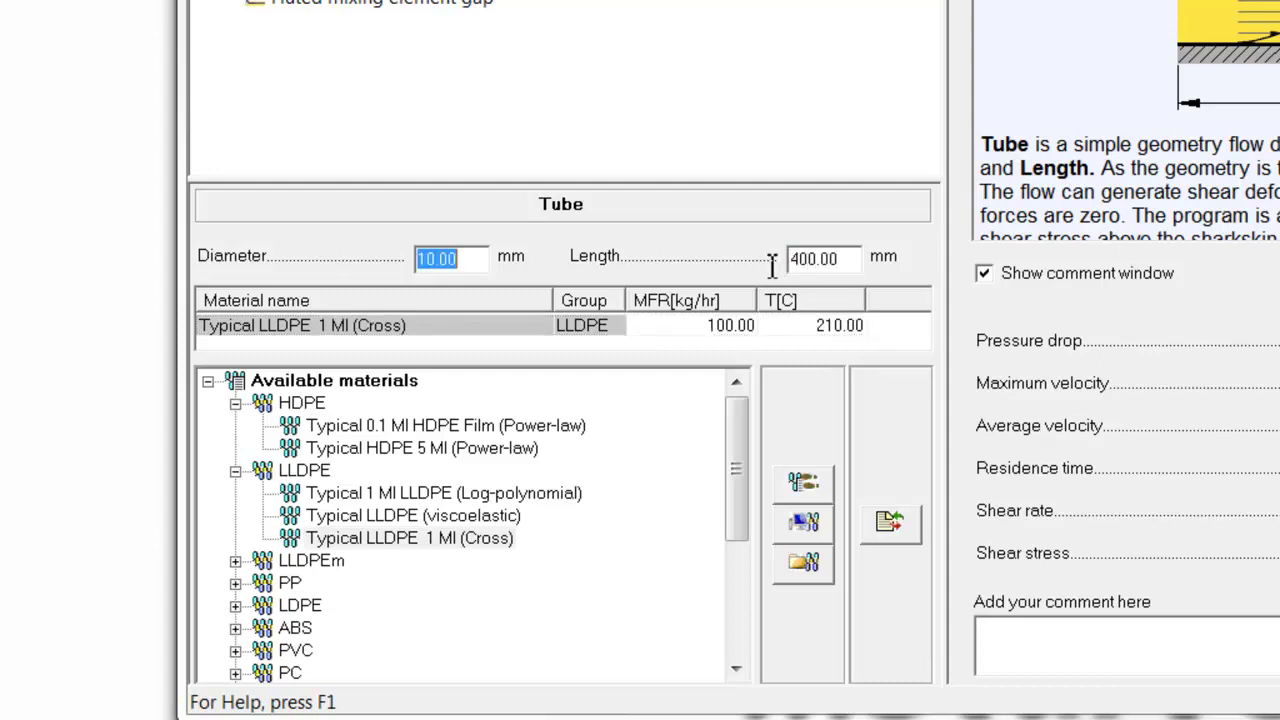
left_click(474, 262)
left_click_drag(474, 262, 387, 251)
type("50")
key("Tab")
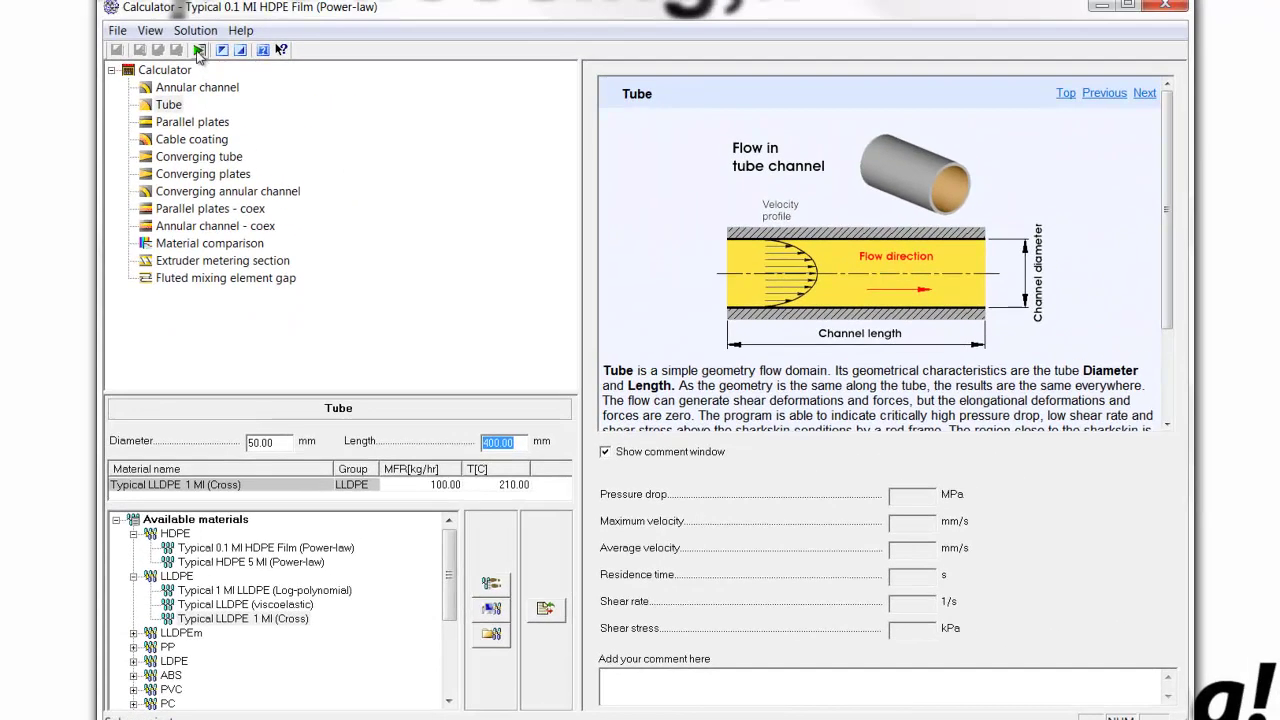
Run the 50 mm tube calculation, getting 0.4235 MPa pressure drop, and read the shear stress warning.
left_click(199, 50)
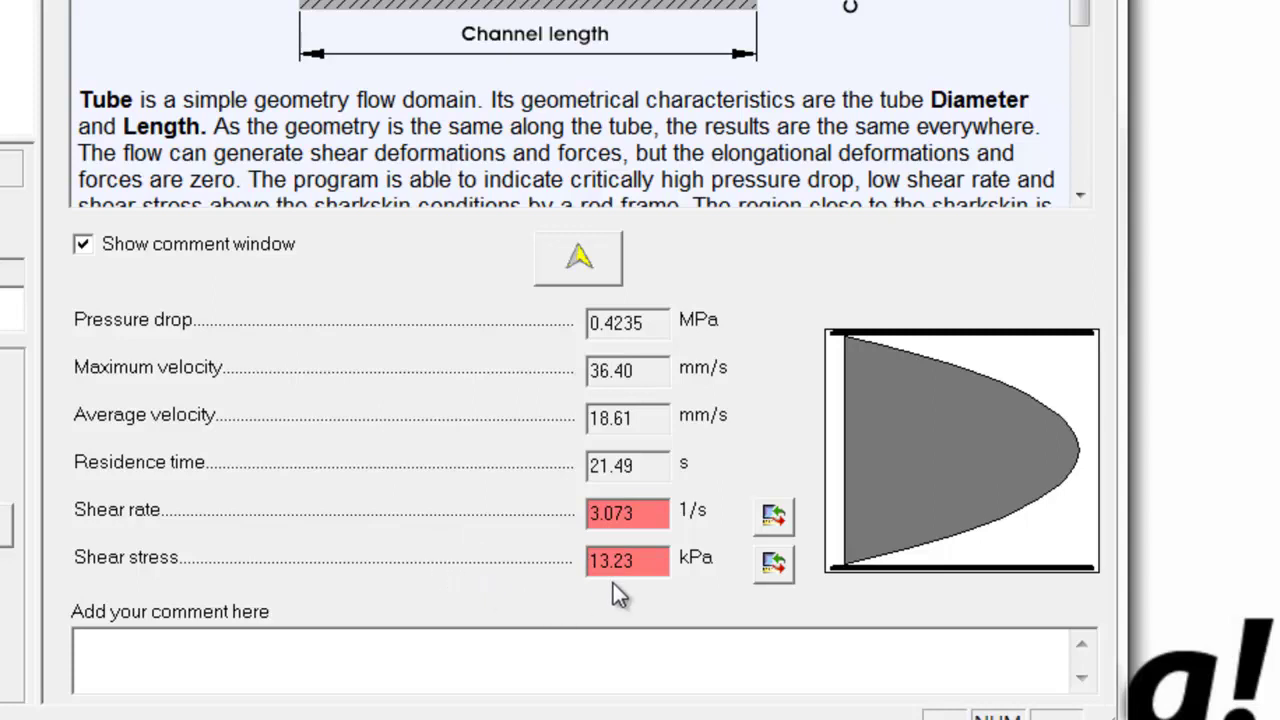
mouse_move(636, 563)
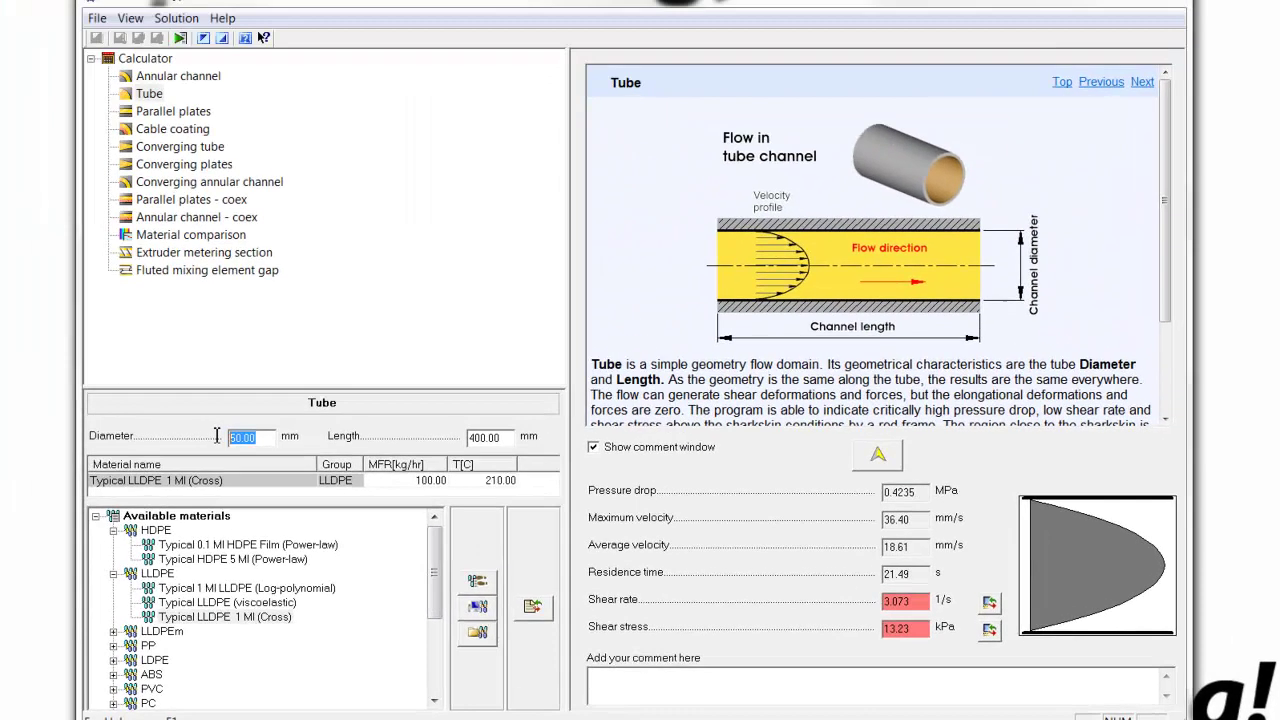
Try a 40 mm diameter, then let the optimiser suggest 36.16 mm and recalculate.
type("40")
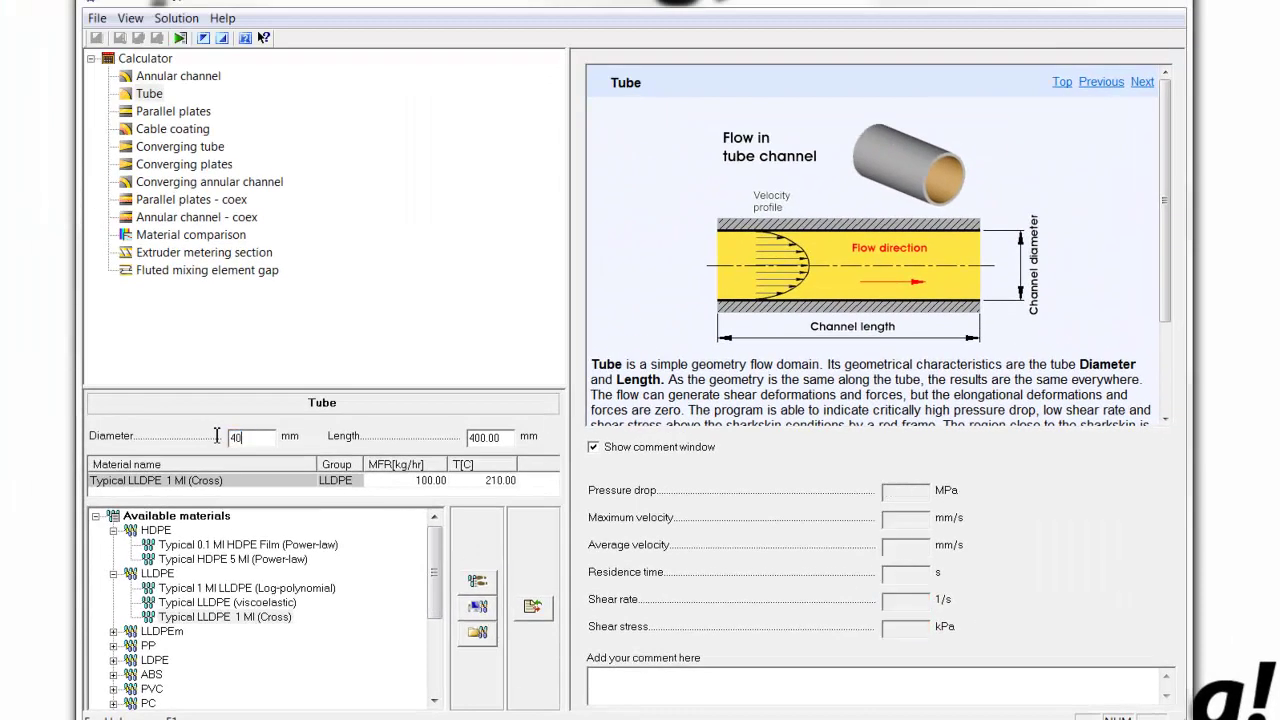
key("Tab")
left_click(181, 38)
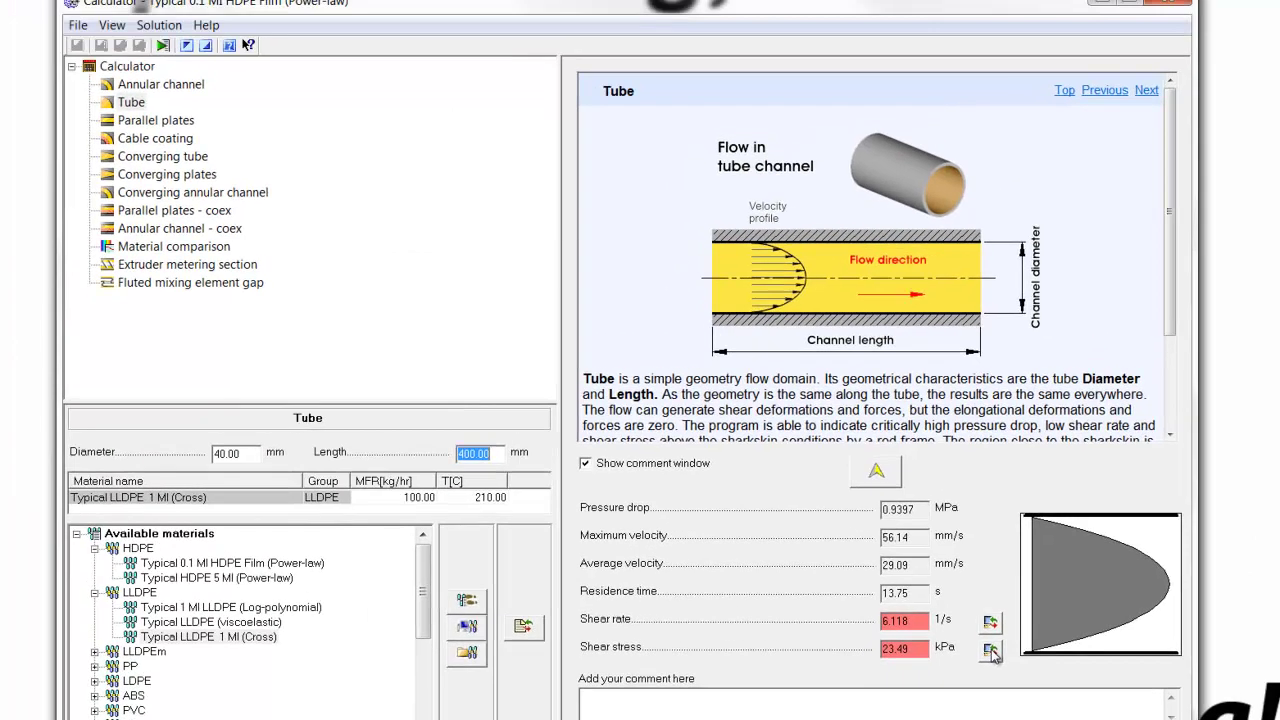
left_click(991, 652)
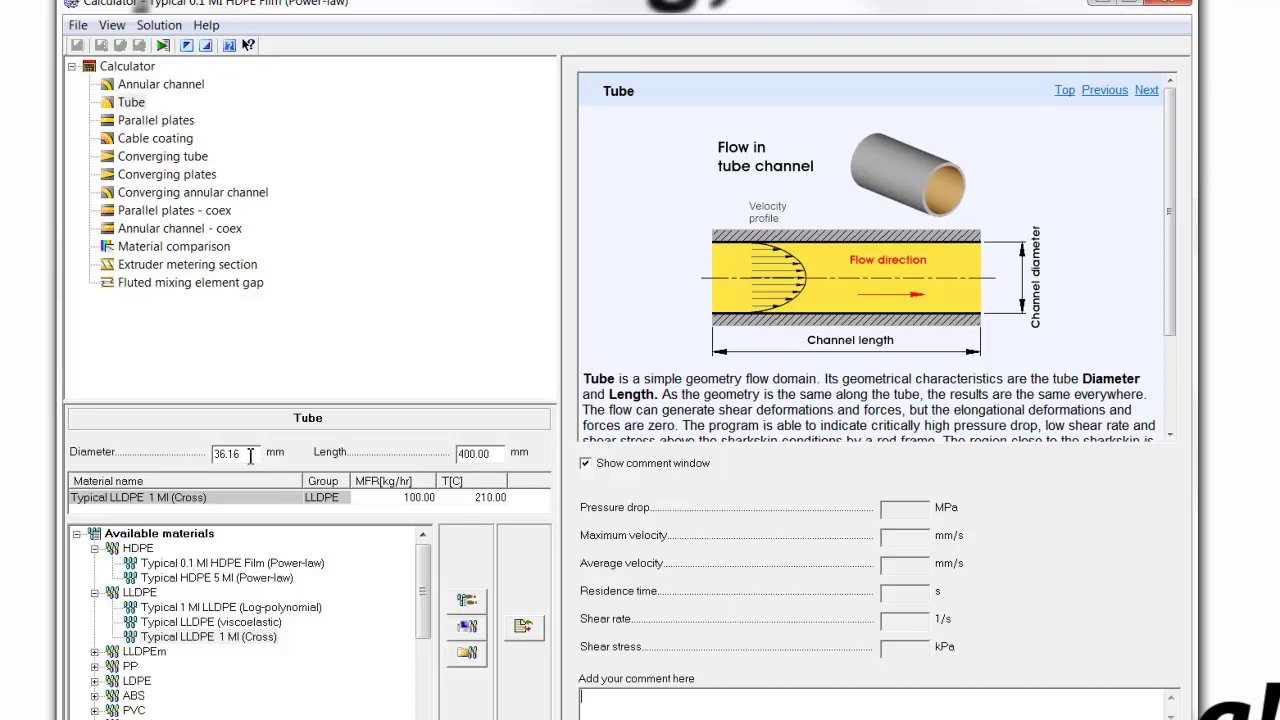
left_click(162, 46)
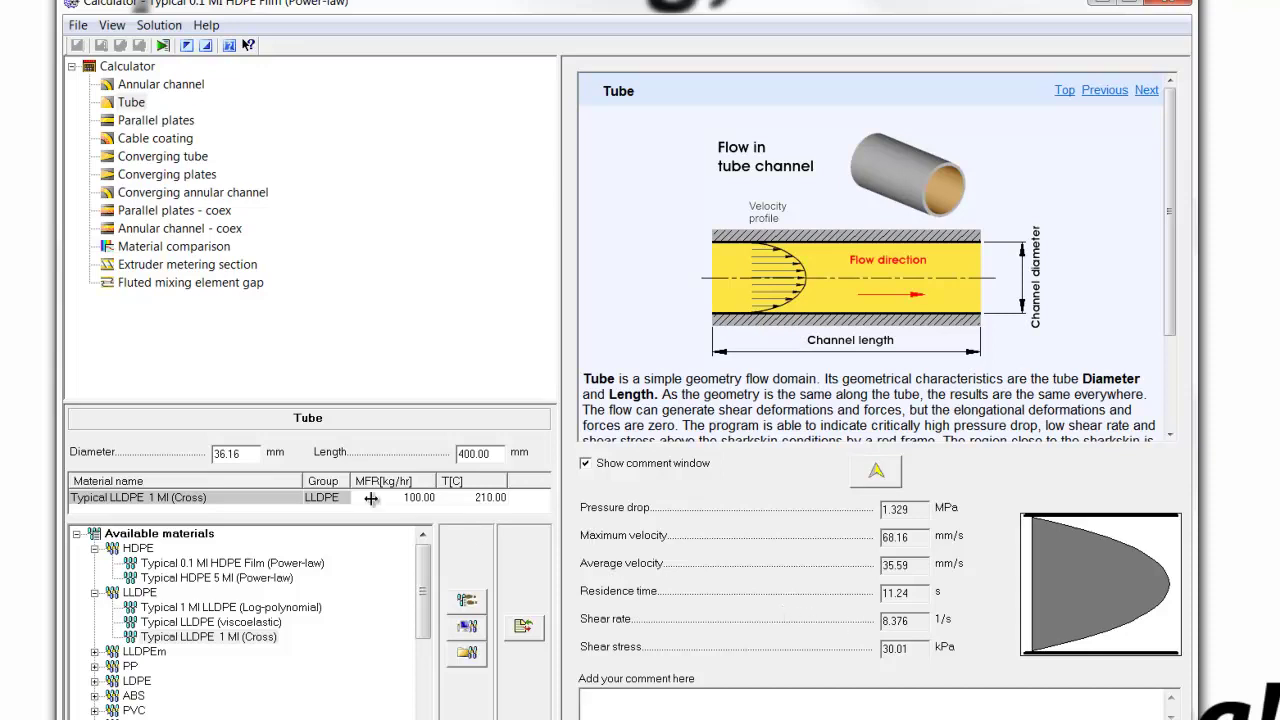
Round the diameter to 36 mm and recalculate, giving 1.349 MPa pressure drop.
left_click_drag(258, 452, 182, 451)
type("36")
key("Tab")
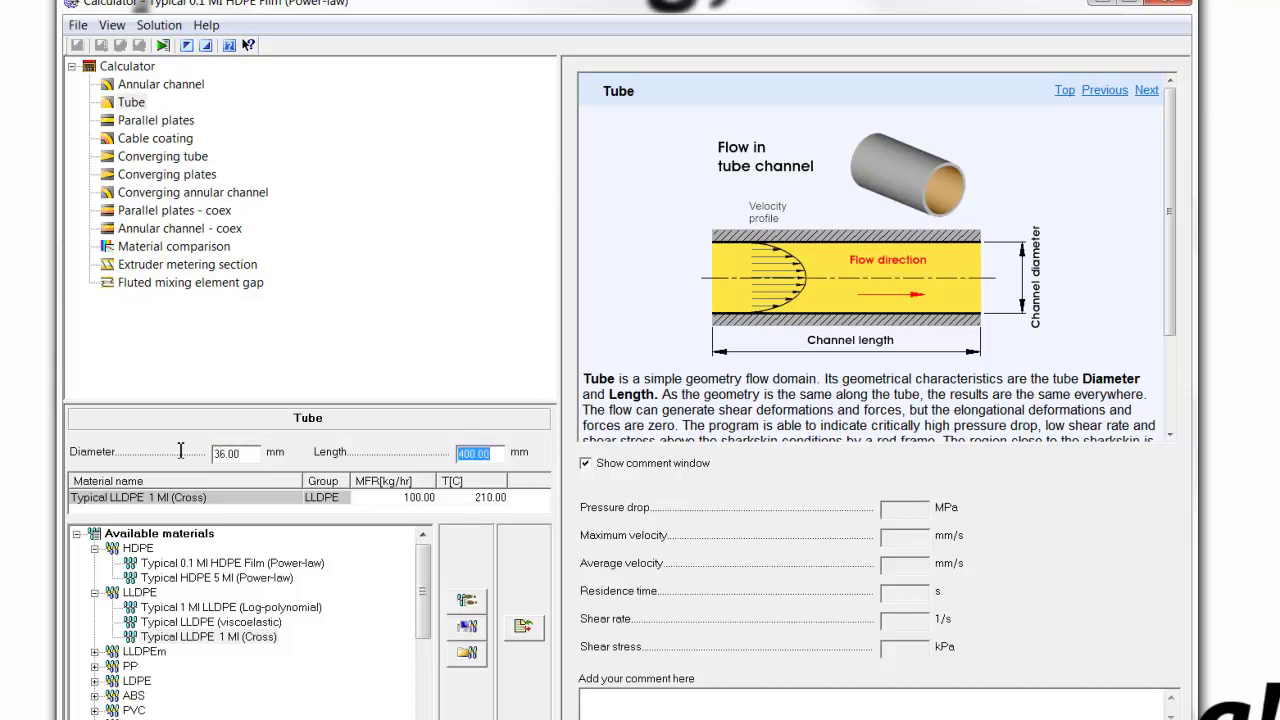
left_click(163, 46)
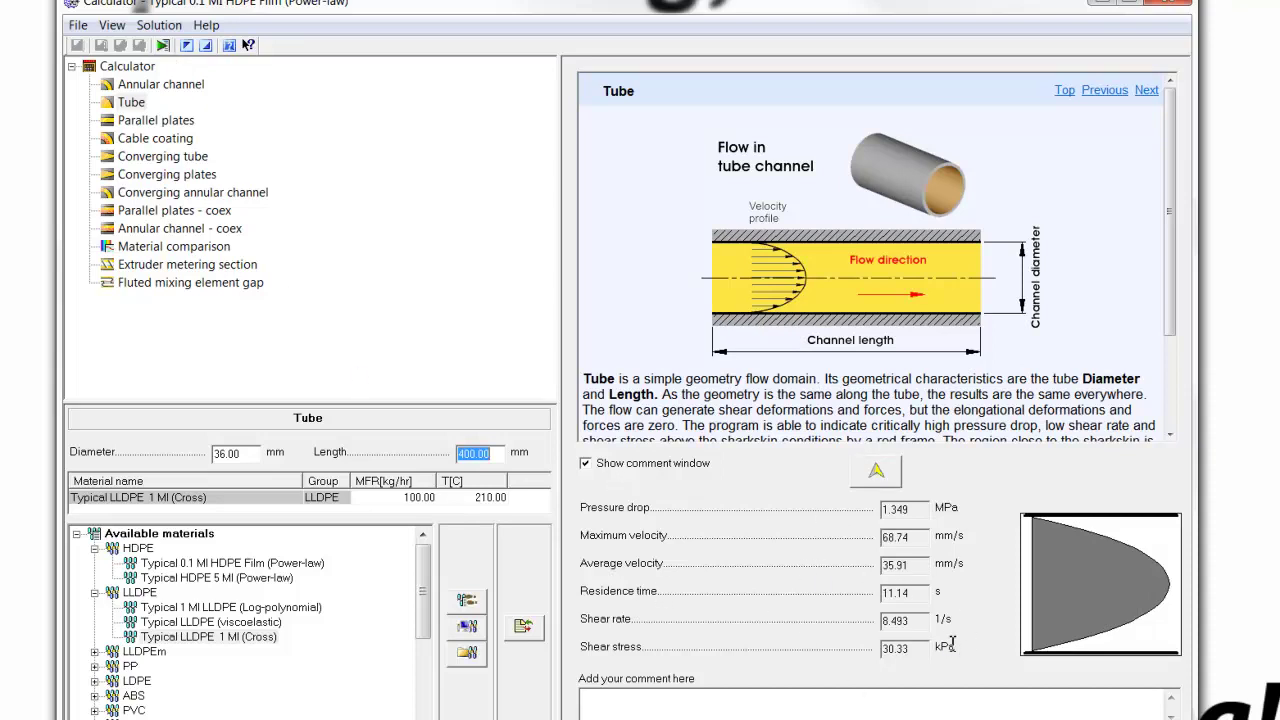
Show the summary of tube dimensions, settings and results, then close the calculator window.
left_click(876, 471)
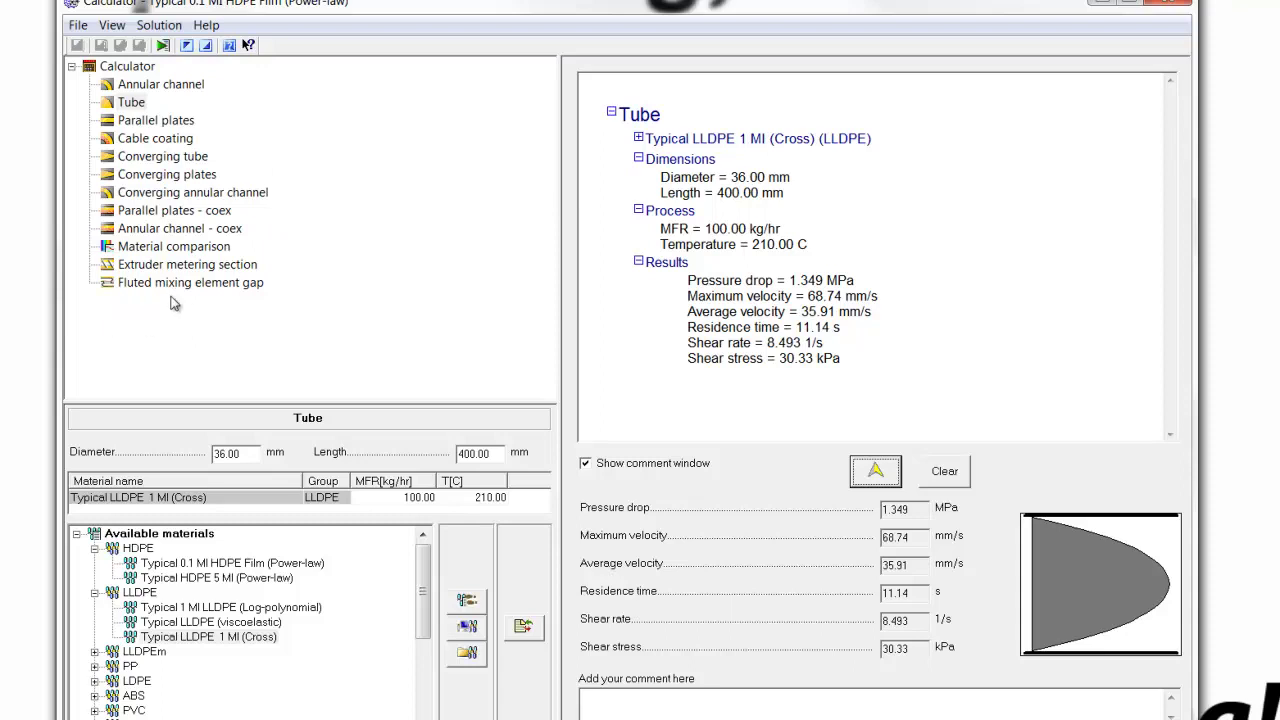
left_click(79, 26)
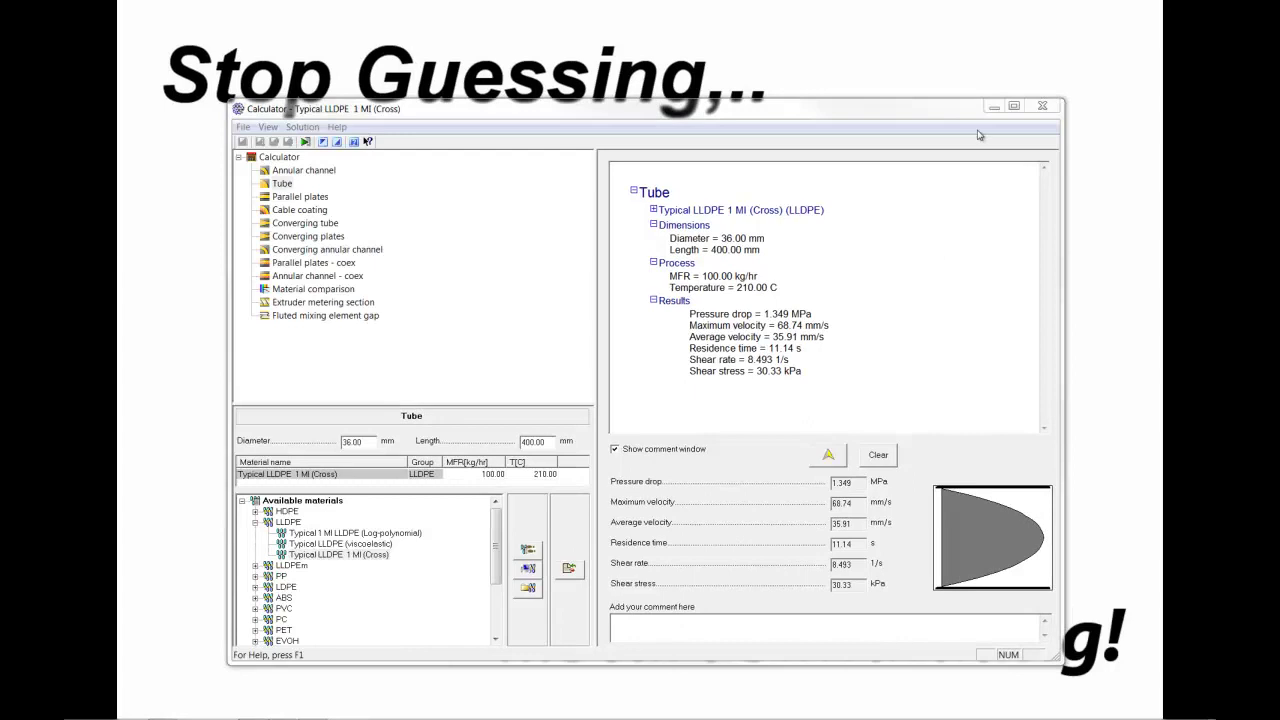
left_click(1043, 106)
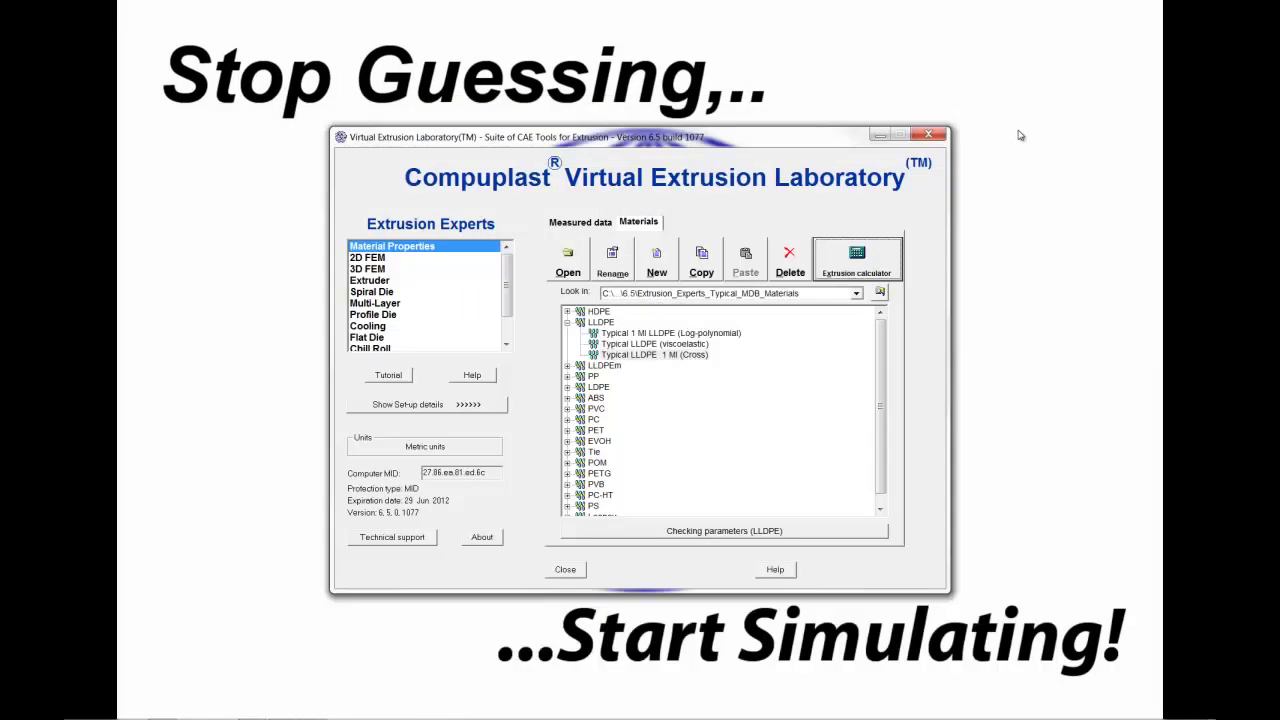